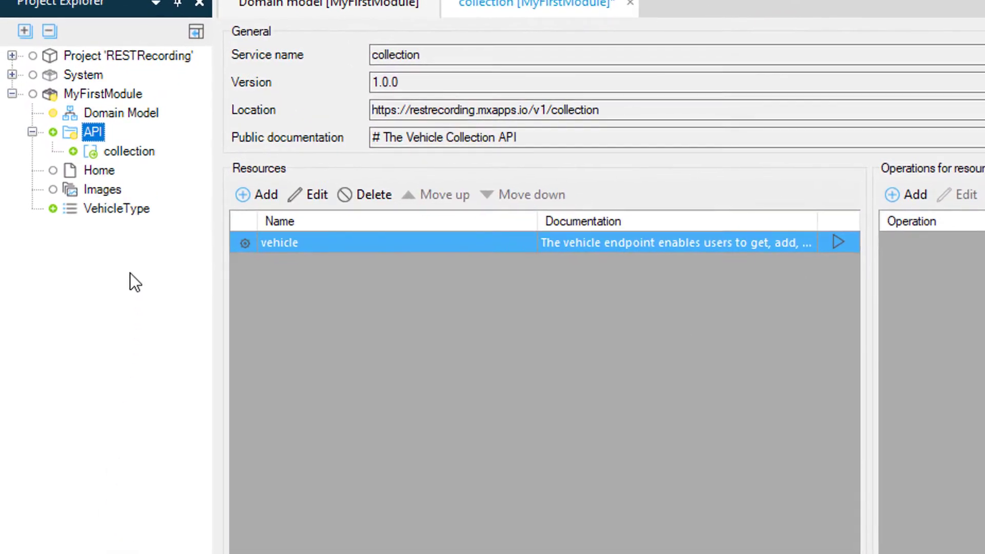
# Create a new microflow named GetVehicles inside the API folder
pyautogui.rightClick(88, 134)
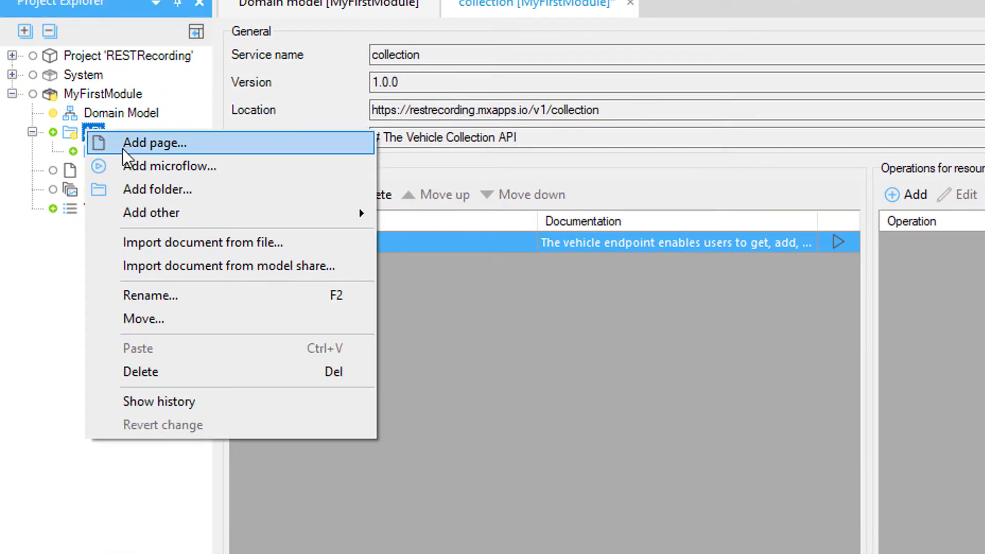
pyautogui.click(132, 165)
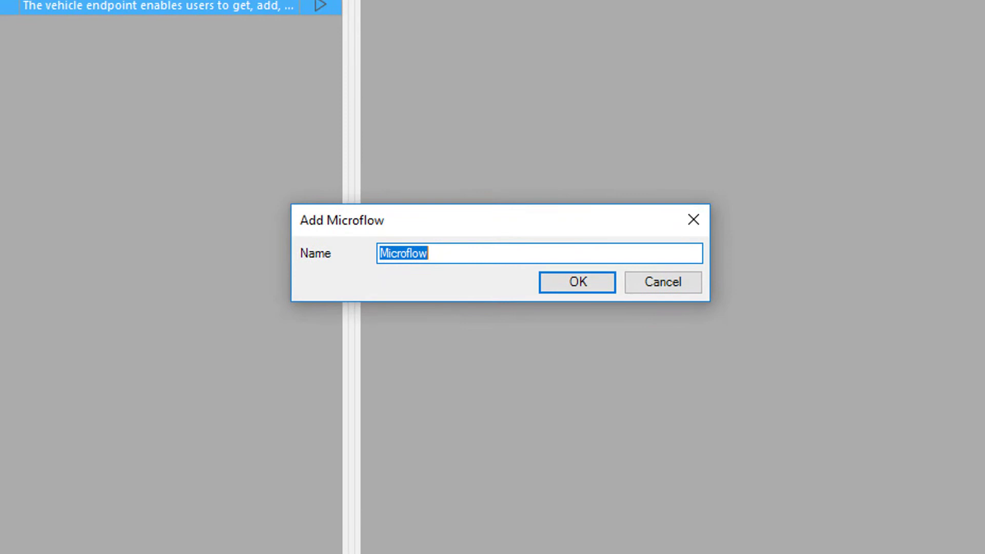
pyautogui.press('BackSpace')
pyautogui.write('GetVehicles')
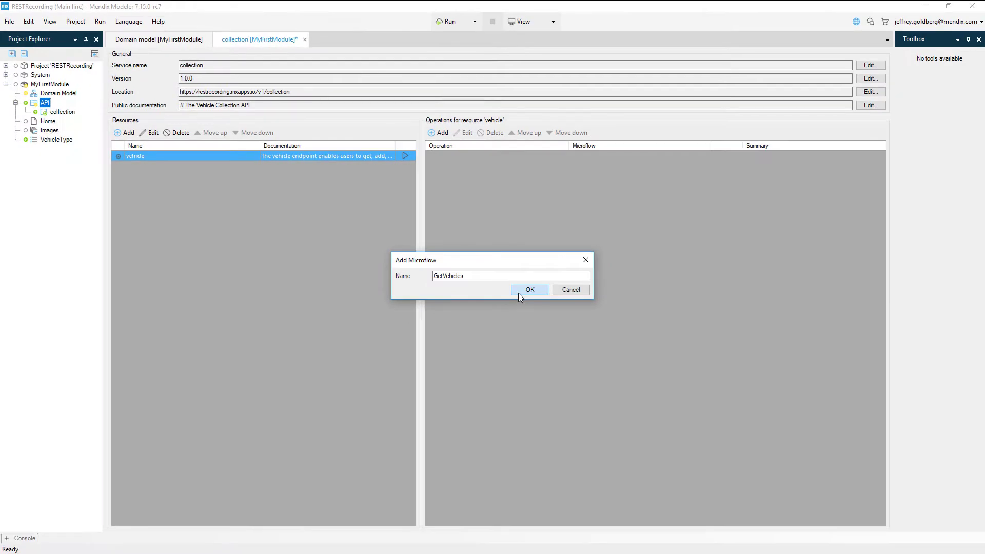
pyautogui.click(519, 296)
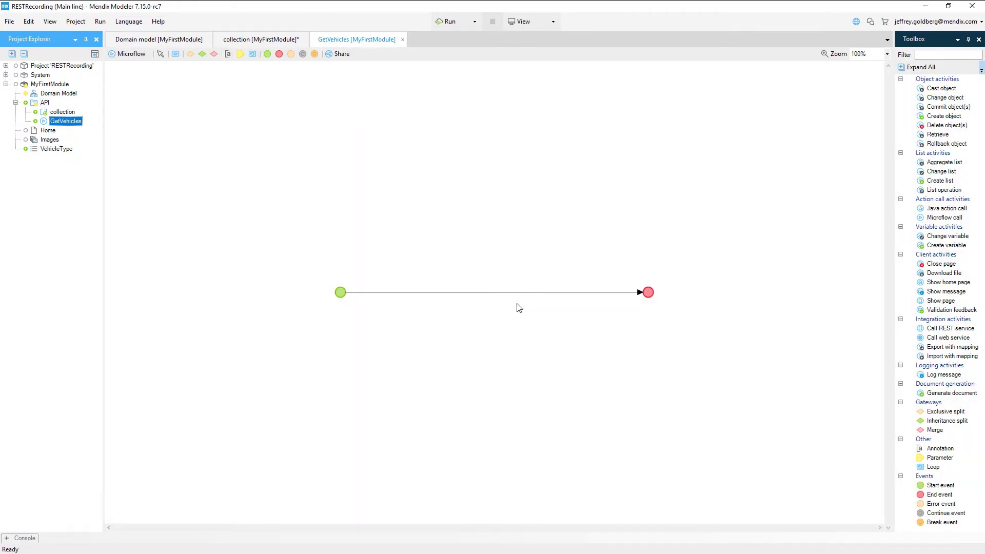
# Add a Retrieve action that fetches all Vehicle objects from the database into VehicleList
pyautogui.moveTo(926, 135); pyautogui.dragTo(485, 298)
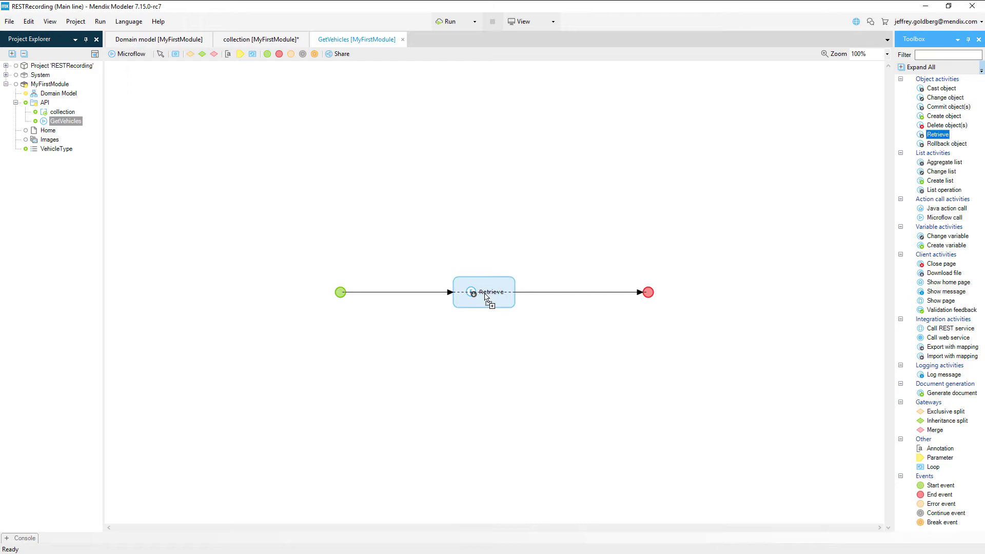
pyautogui.moveTo(485, 299); pyautogui.dragTo(485, 298)
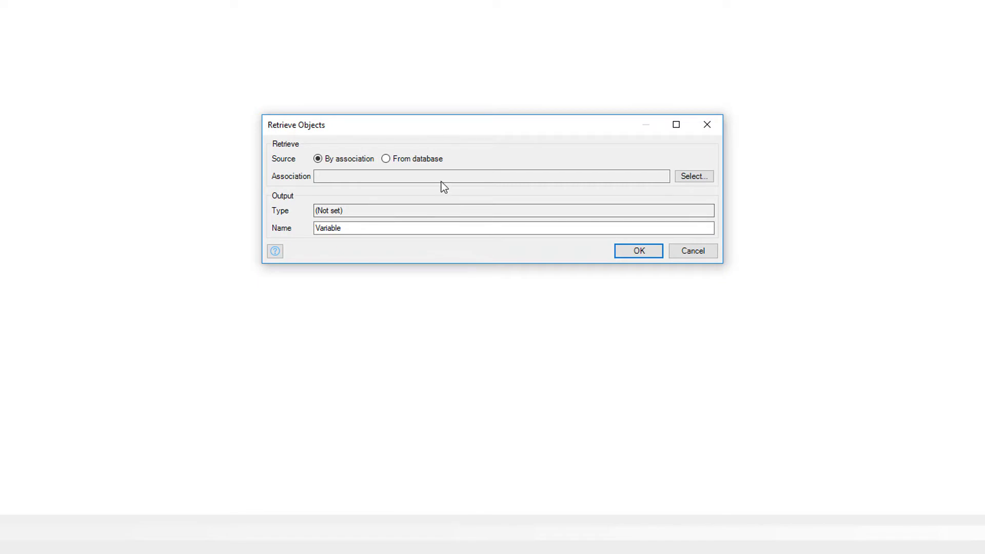
pyautogui.click(430, 162)
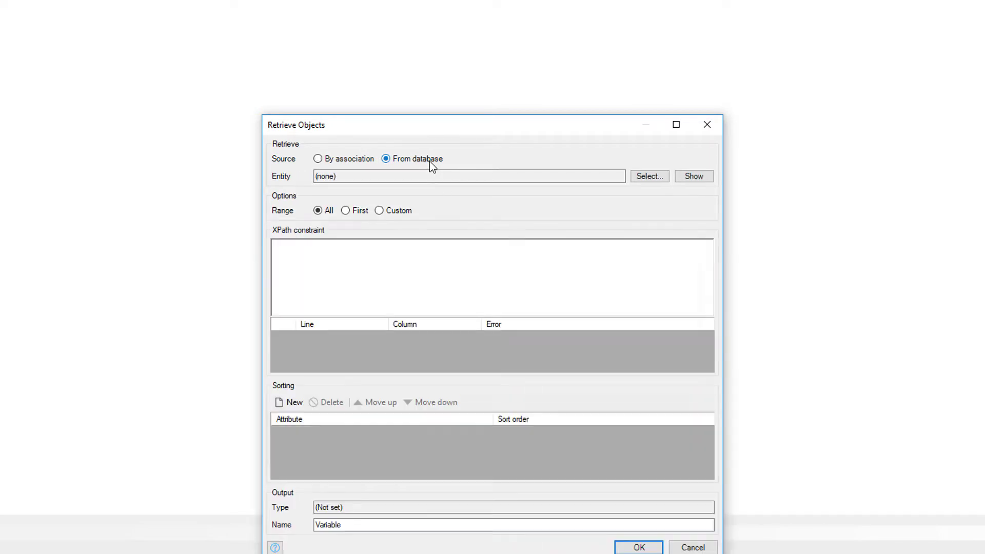
pyautogui.click(650, 176)
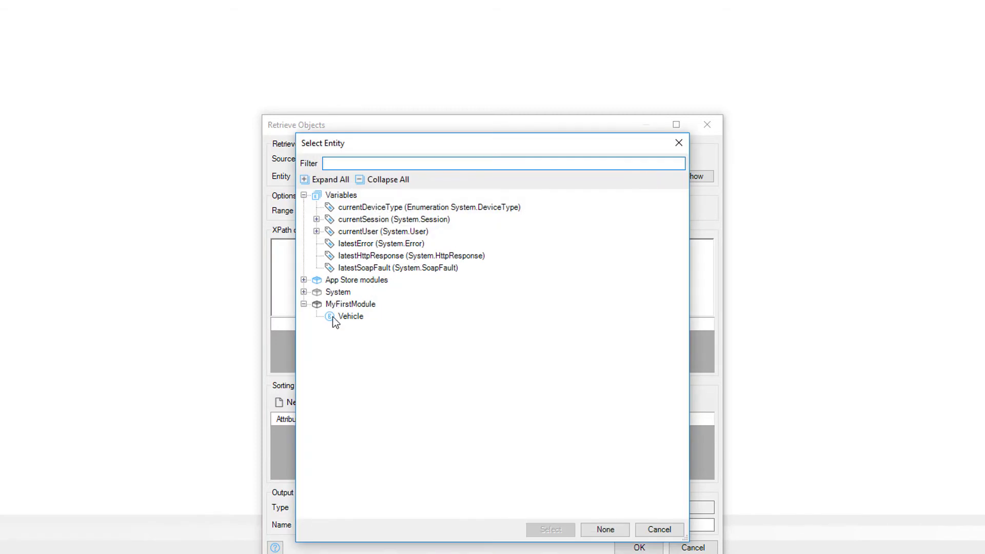
pyautogui.doubleClick(333, 321)
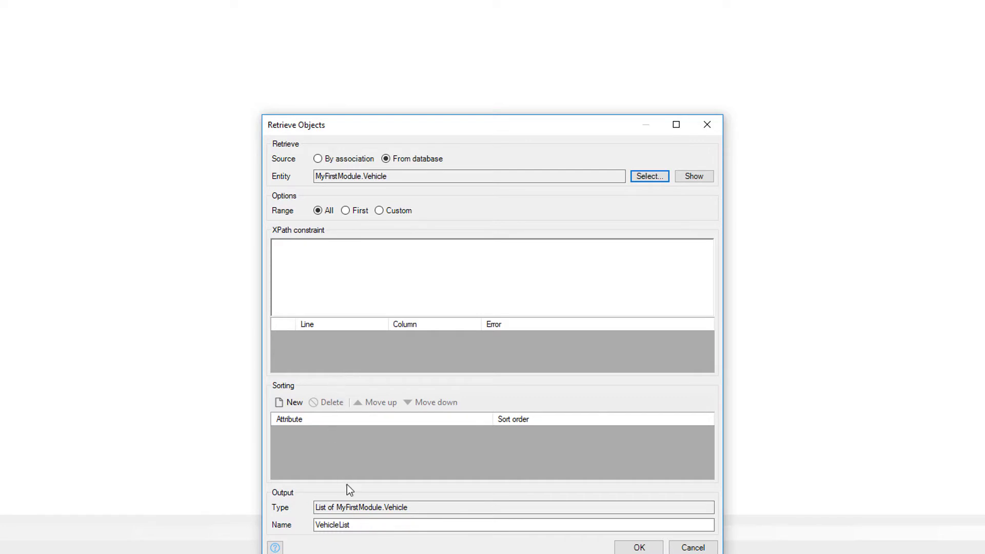
pyautogui.click(641, 549)
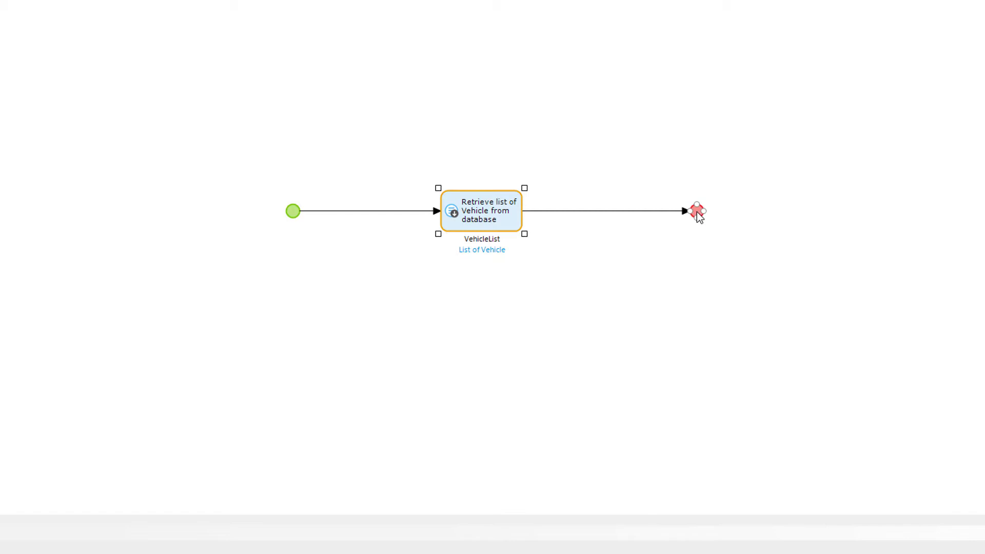
# Set the end event to return $VehicleList with type List of Vehicle
pyautogui.doubleClick(697, 212)
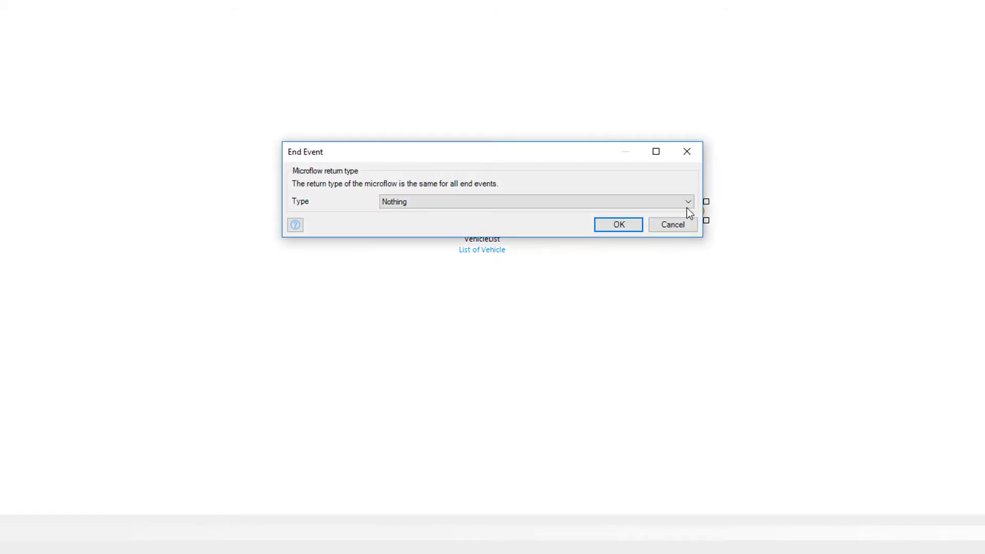
pyautogui.click(687, 204)
pyautogui.click(649, 229)
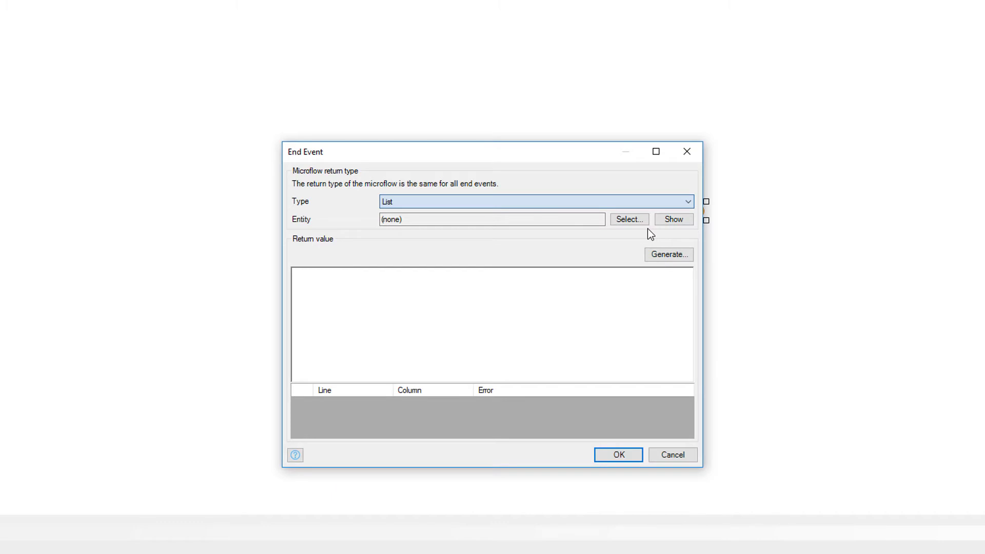
pyautogui.click(634, 224)
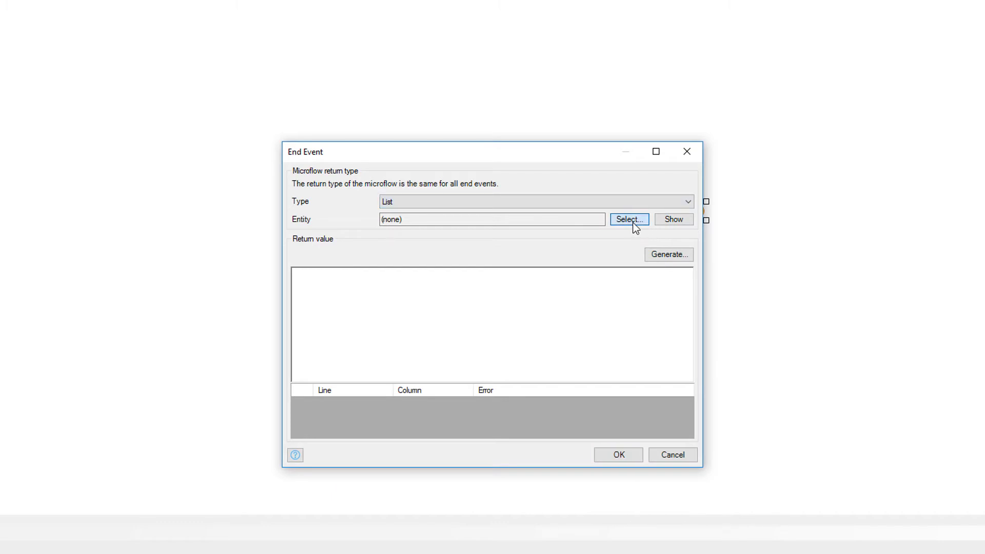
pyautogui.doubleClick(342, 204)
pyautogui.click(476, 274)
pyautogui.write('$')
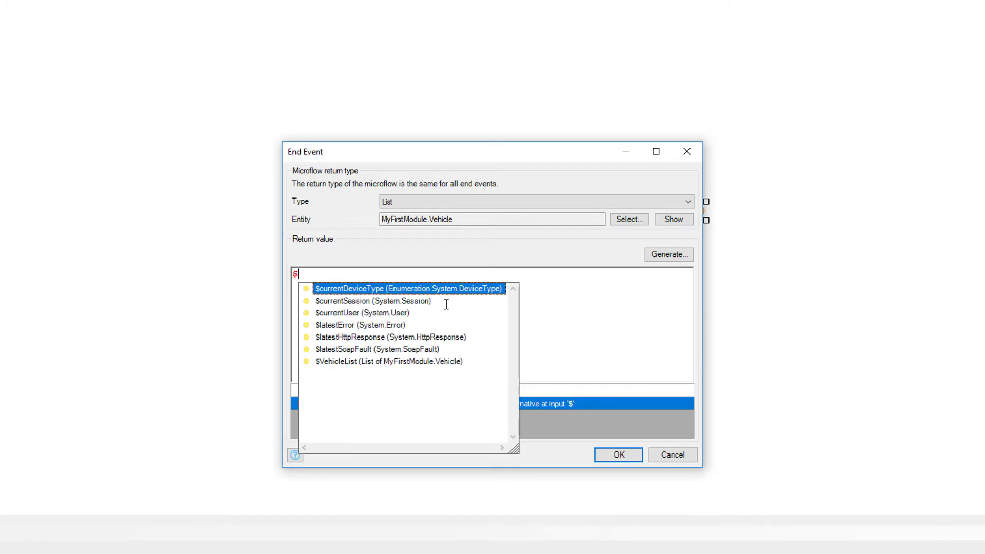
pyautogui.write('Ve')
pyautogui.press('Return')
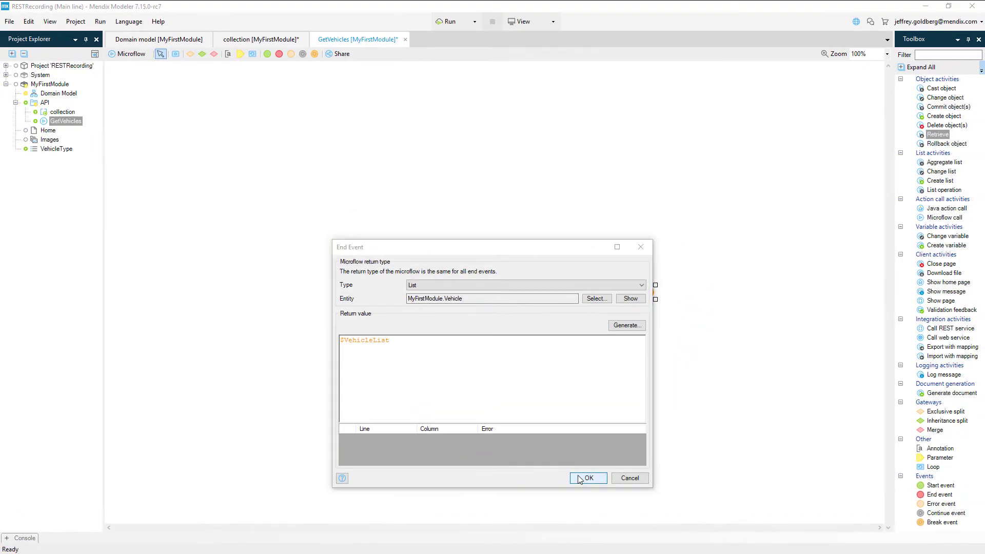
pyautogui.click(580, 477)
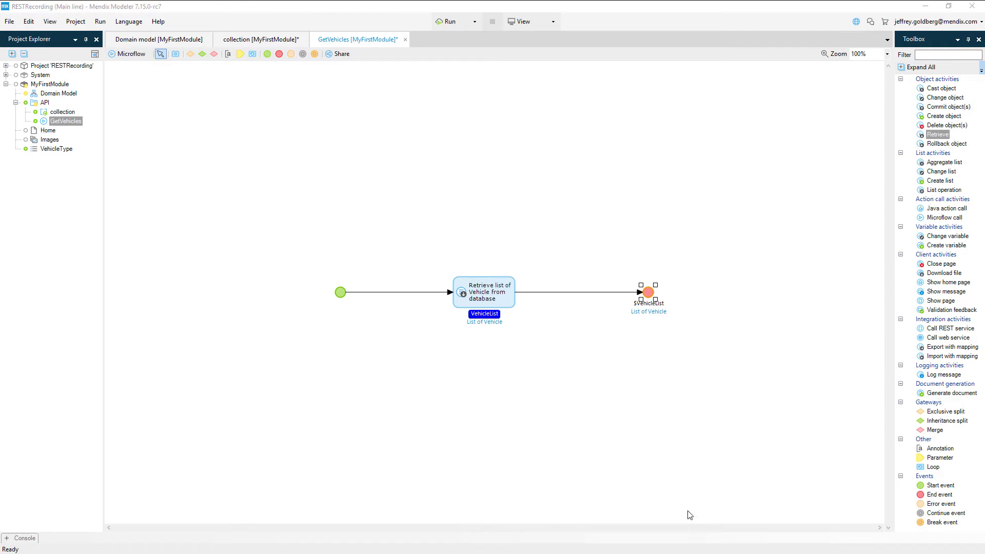
# Publish GetVehicles as a REST operation on the MyFirstModule > API > collection vehicle resource
pyautogui.rightClick(652, 370)
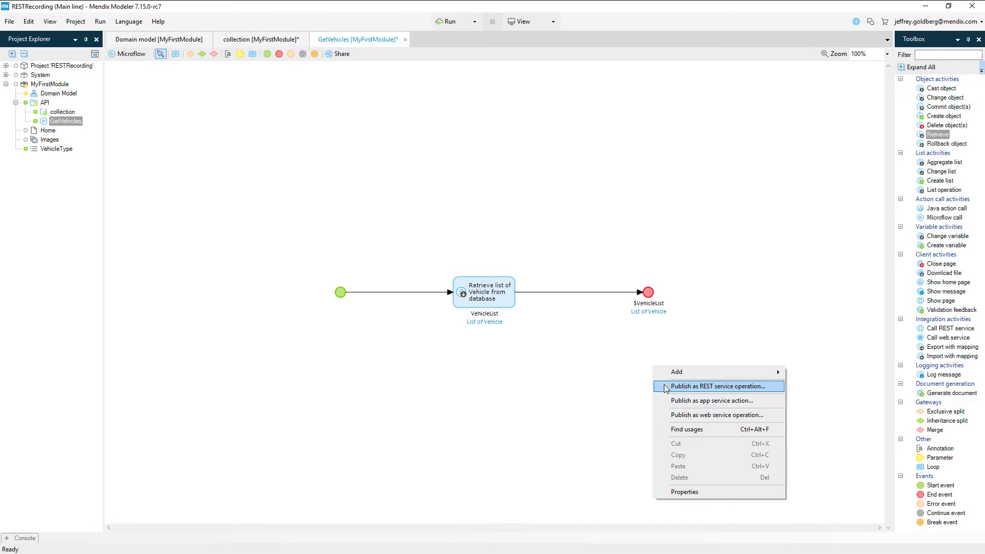
pyautogui.click(665, 386)
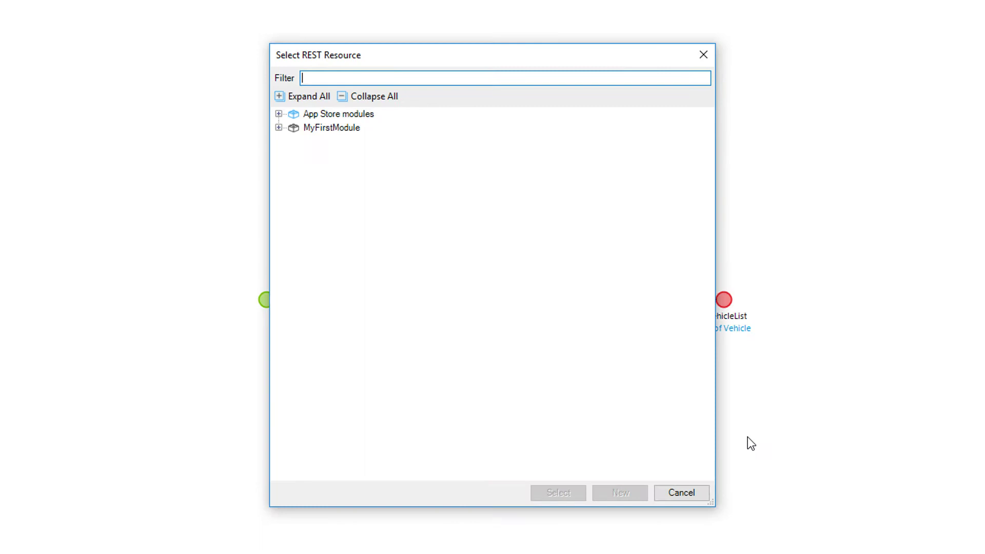
pyautogui.click(277, 127)
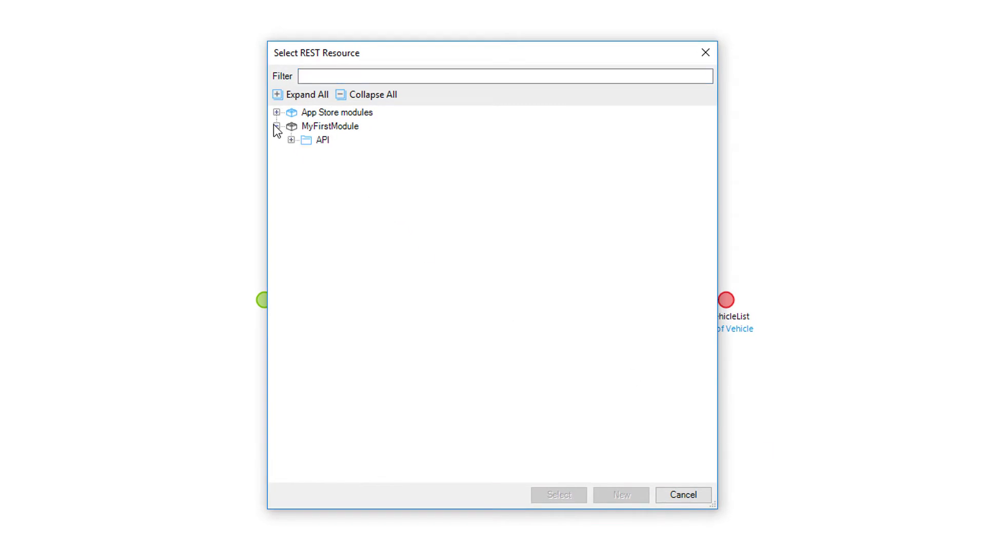
pyautogui.click(291, 141)
pyautogui.click(305, 153)
pyautogui.click(348, 168)
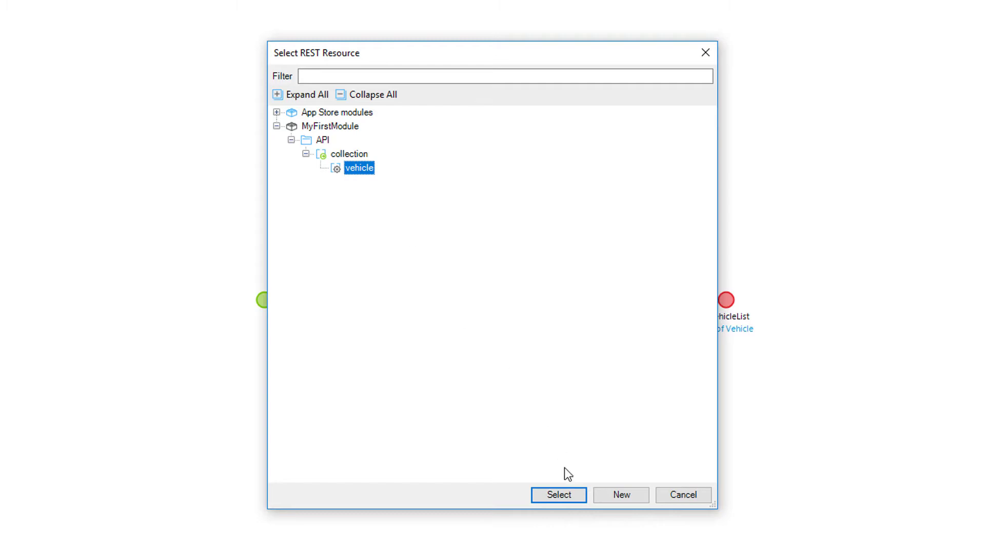
pyautogui.click(558, 495)
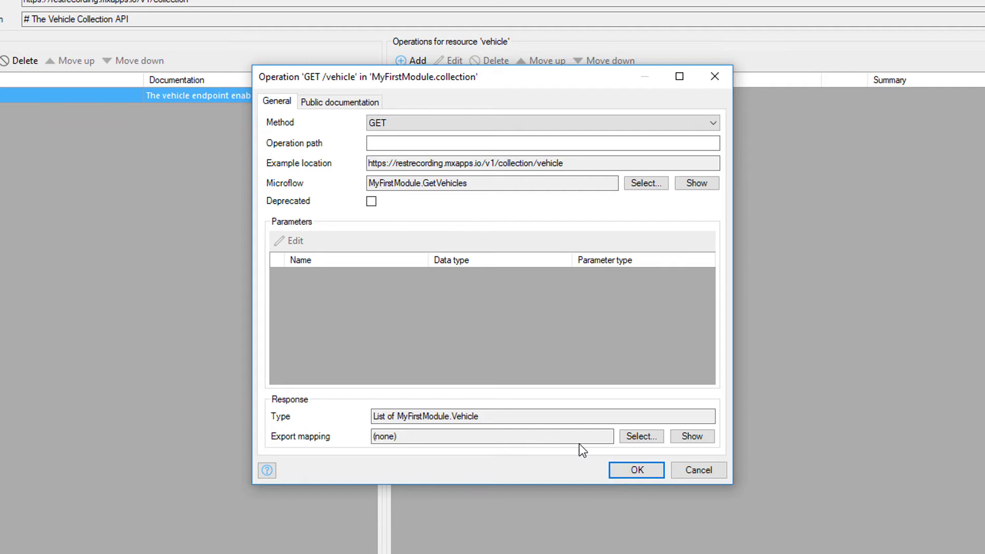
# Create the VehicleExport export mapping as the GET /vehicle response mapping and save the operation
pyautogui.click(627, 437)
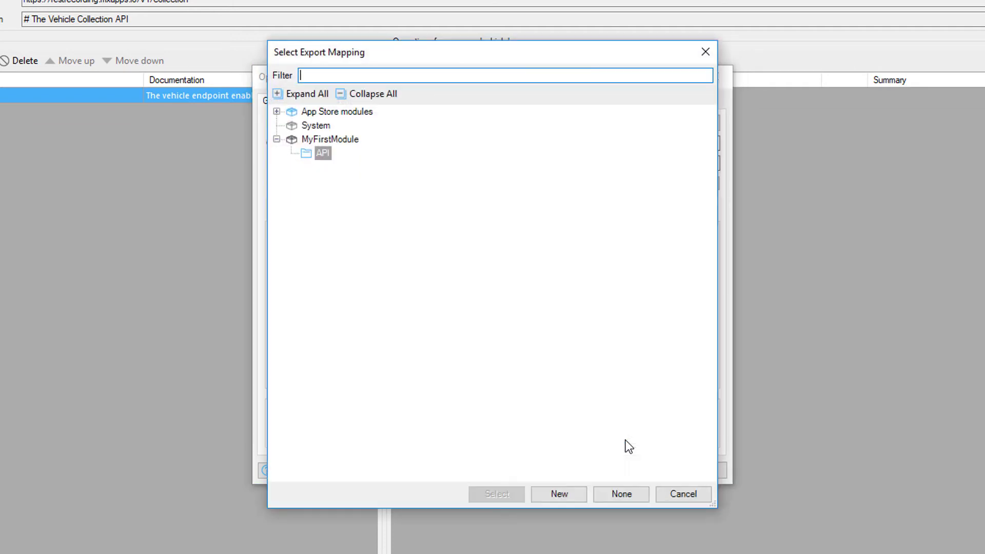
pyautogui.click(559, 494)
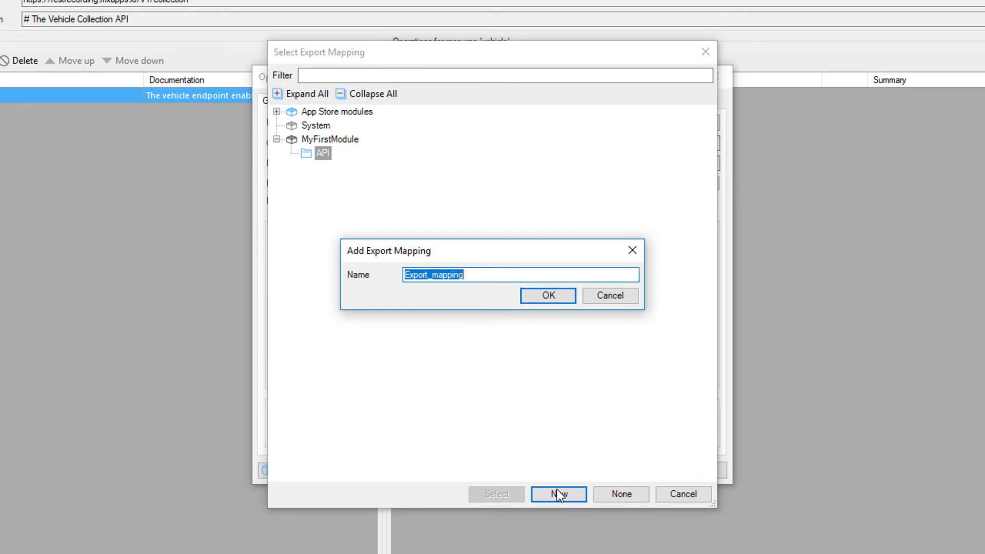
pyautogui.press('BackSpace')
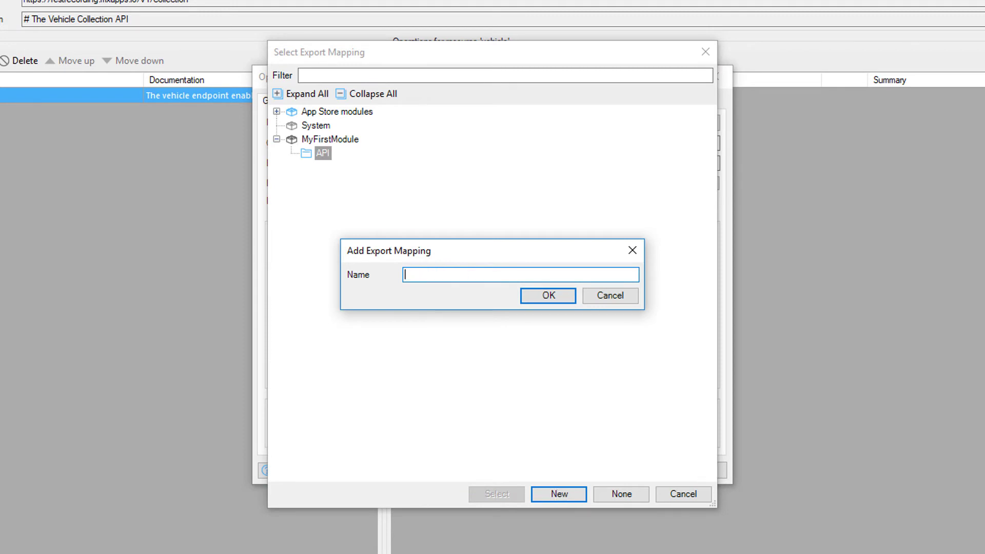
pyautogui.write('VehicleExport')
pyautogui.click(534, 300)
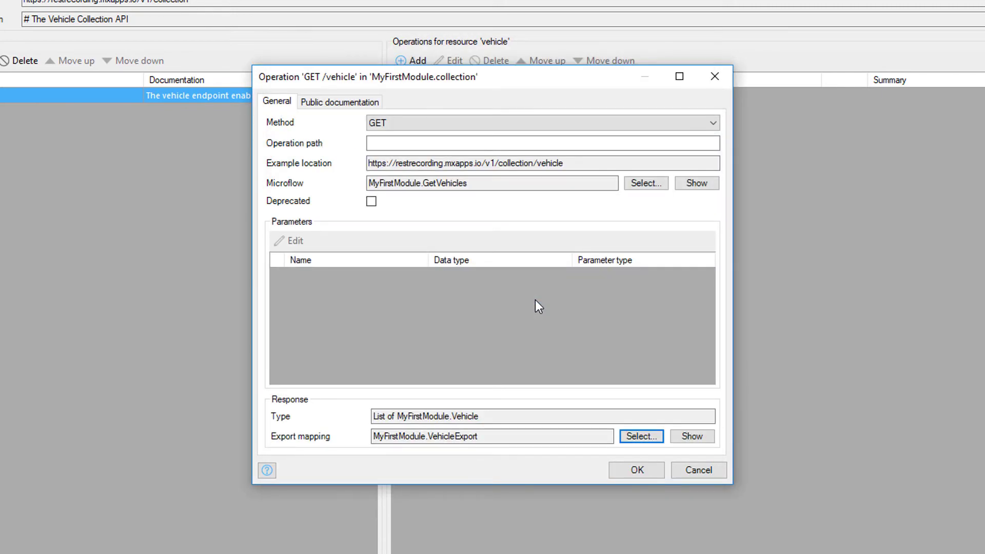
pyautogui.click(636, 470)
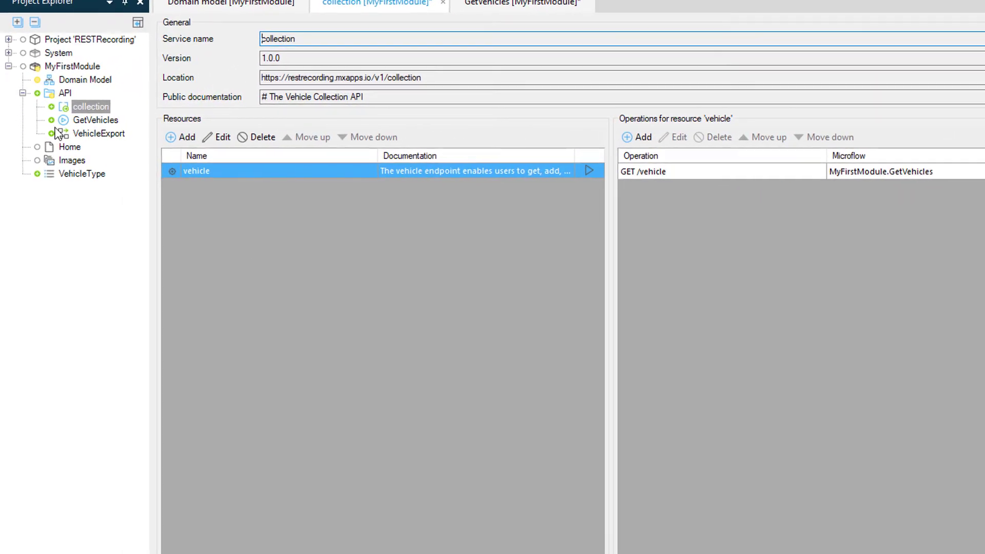
# Add a message definitions document named VehicleMessages to the API folder
pyautogui.rightClick(47, 95)
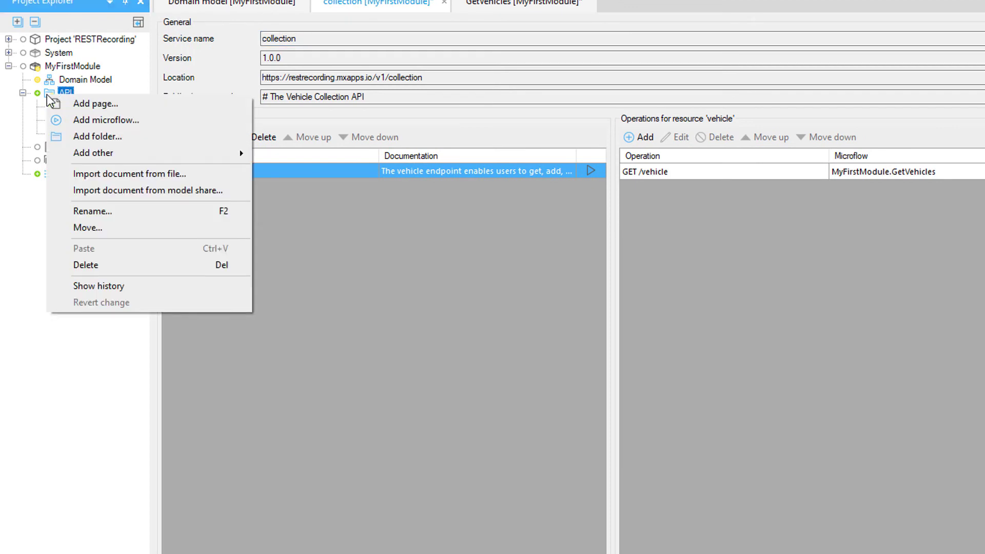
pyautogui.moveTo(147, 27)
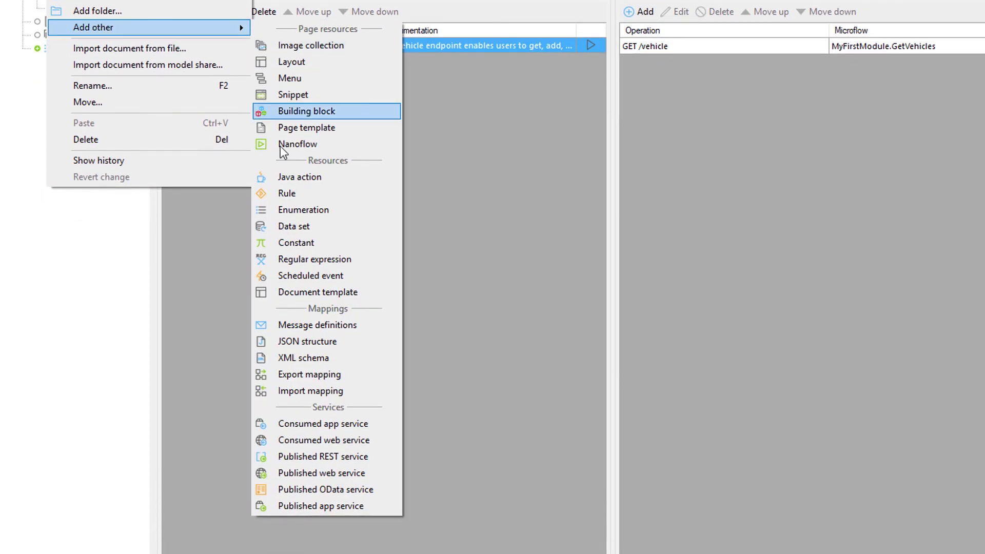
pyautogui.click(289, 325)
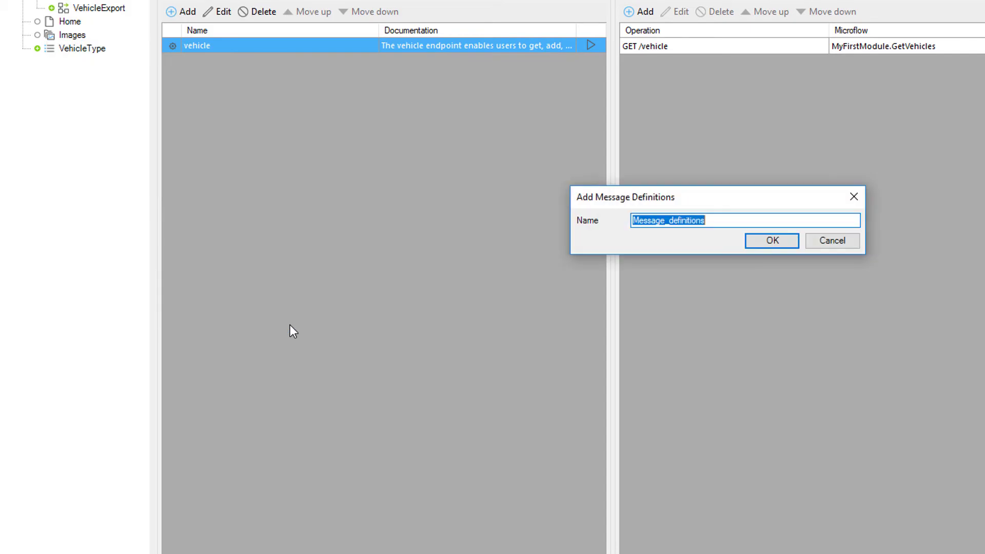
pyautogui.press('BackSpace')
pyautogui.write('VehicleMessages')
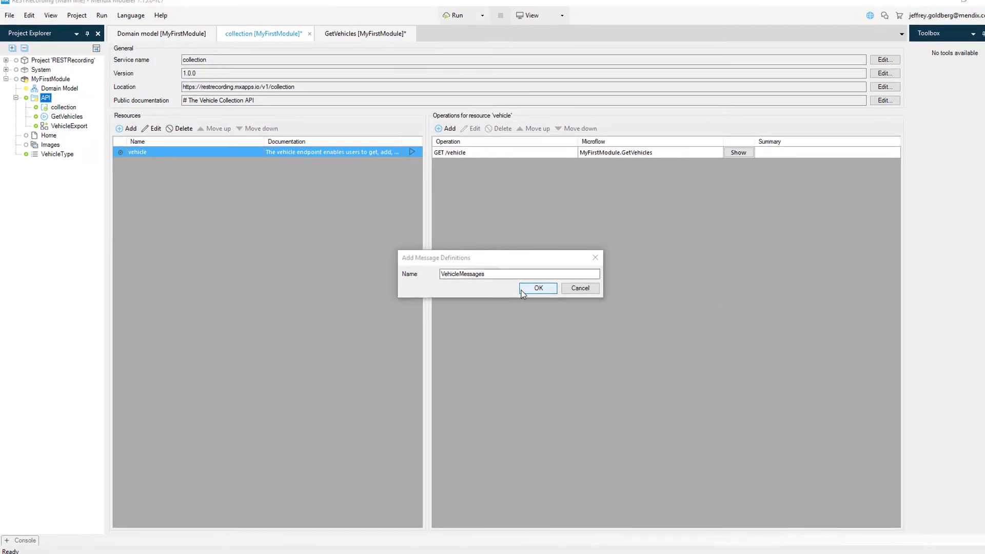
pyautogui.click(520, 291)
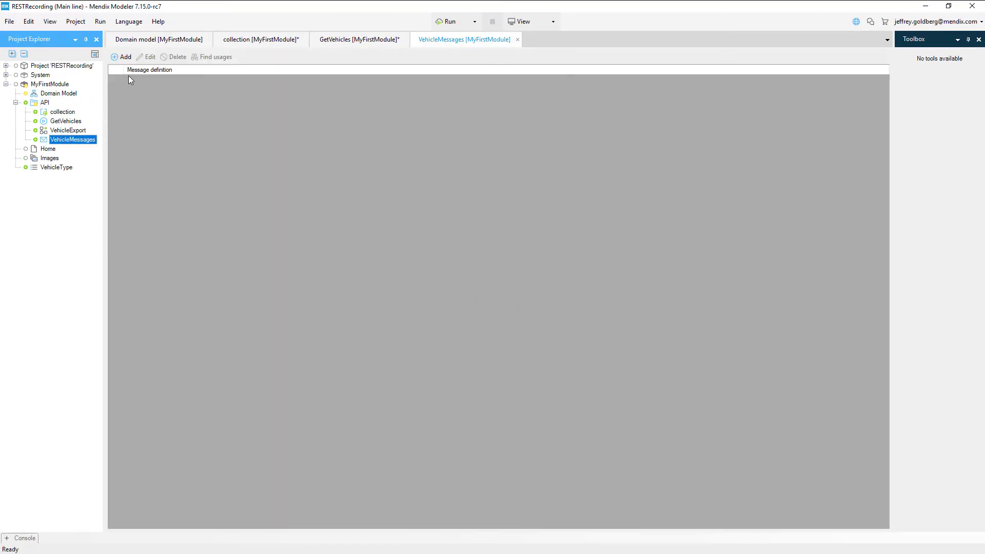
# Add an Export message definition based on Vehicle, including all its attributes
pyautogui.click(121, 57)
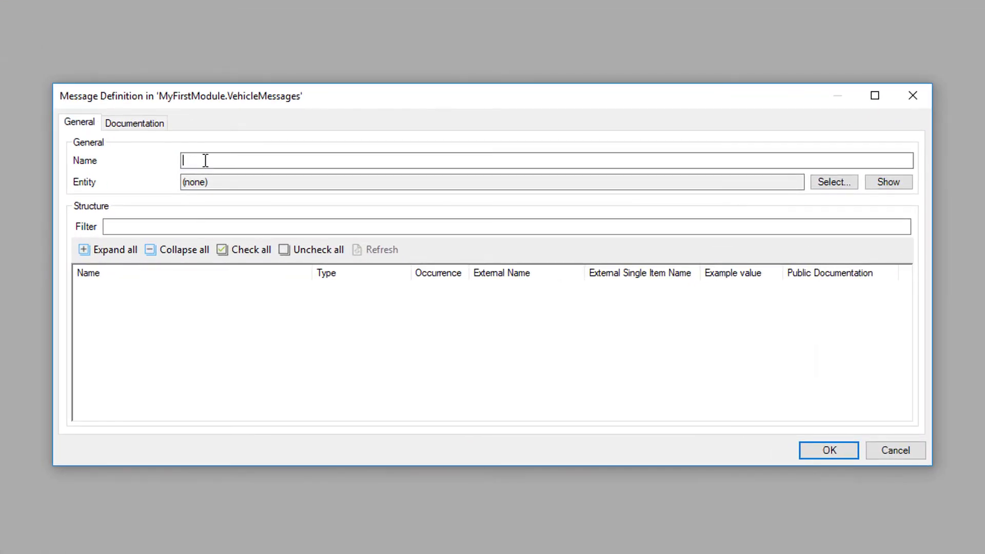
pyautogui.write('Export')
pyautogui.click(834, 184)
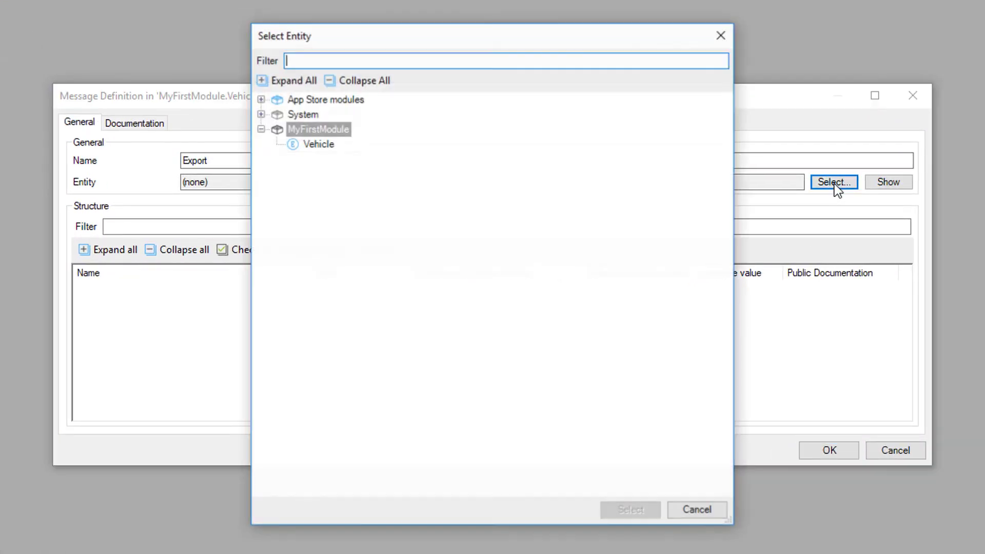
pyautogui.click(297, 143)
pyautogui.doubleClick(297, 142)
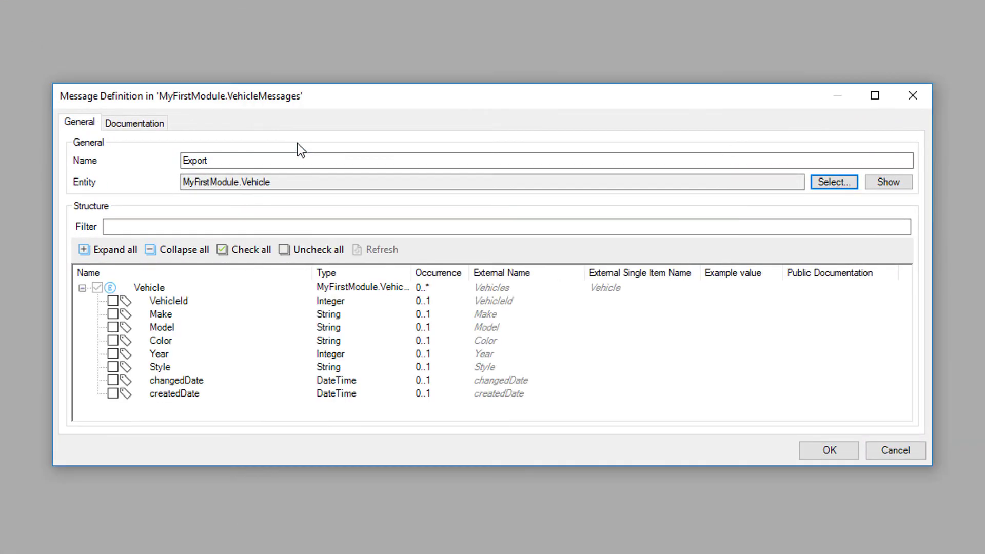
pyautogui.click(230, 251)
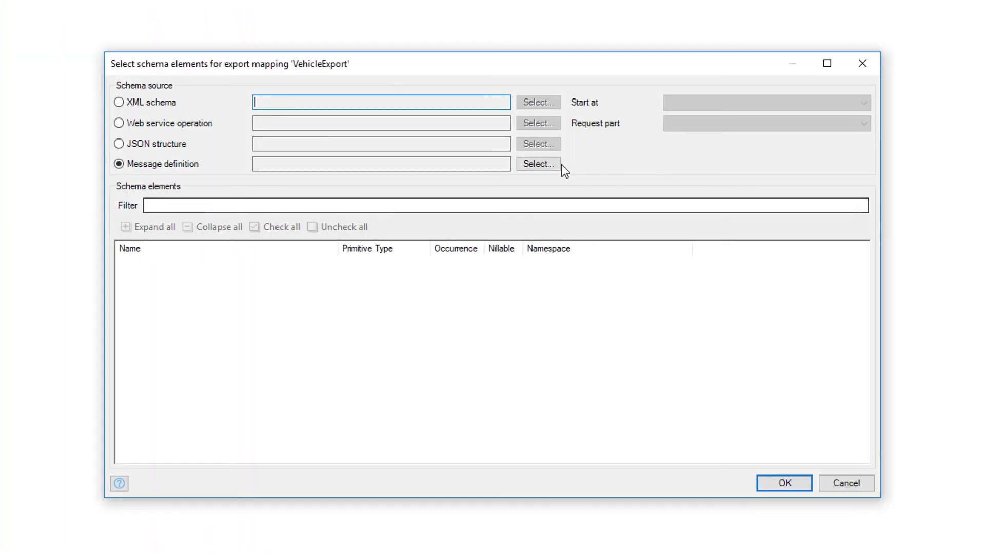
# Use the VehicleMessages Export message definition as the schema, including all elements
pyautogui.click(547, 164)
pyautogui.doubleClick(358, 153)
pyautogui.click(355, 167)
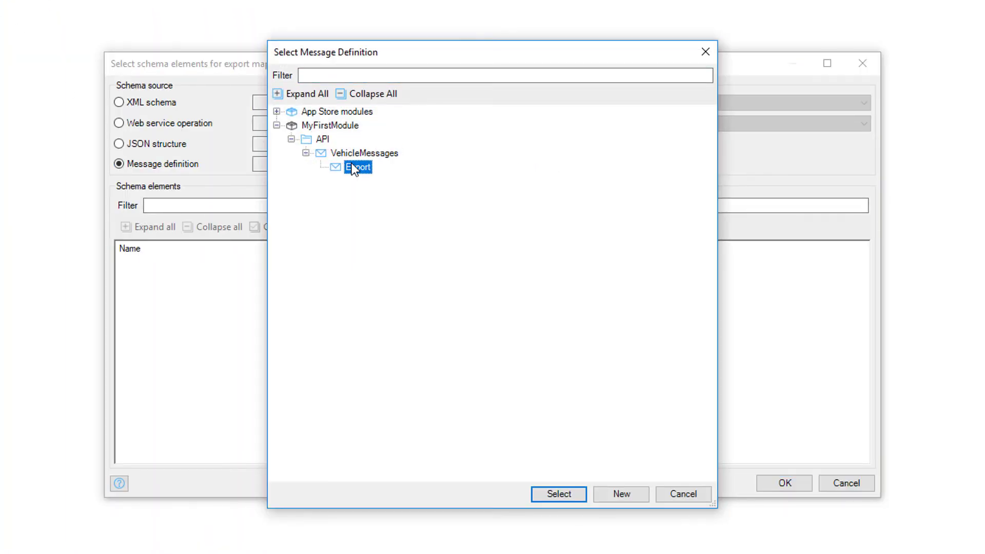
pyautogui.click(556, 490)
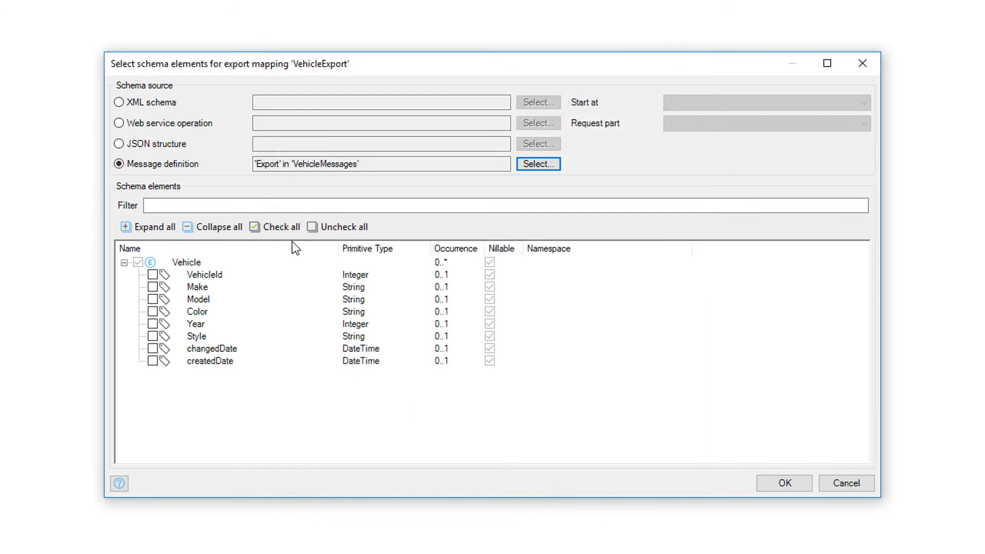
pyautogui.click(286, 231)
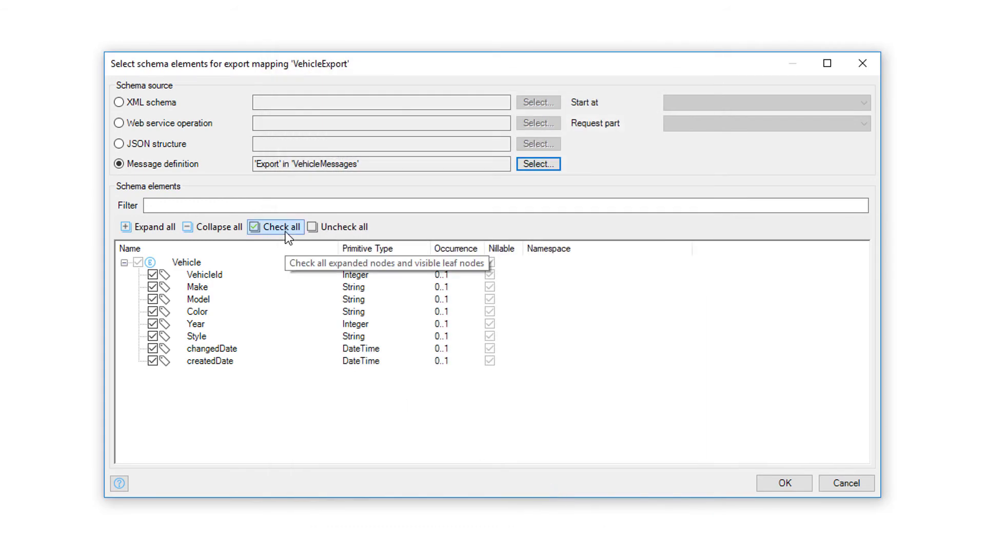
pyautogui.click(784, 484)
# Map the Vehicle entity to the Vehicle element, matching all eight attributes by name
pyautogui.doubleClick(653, 257)
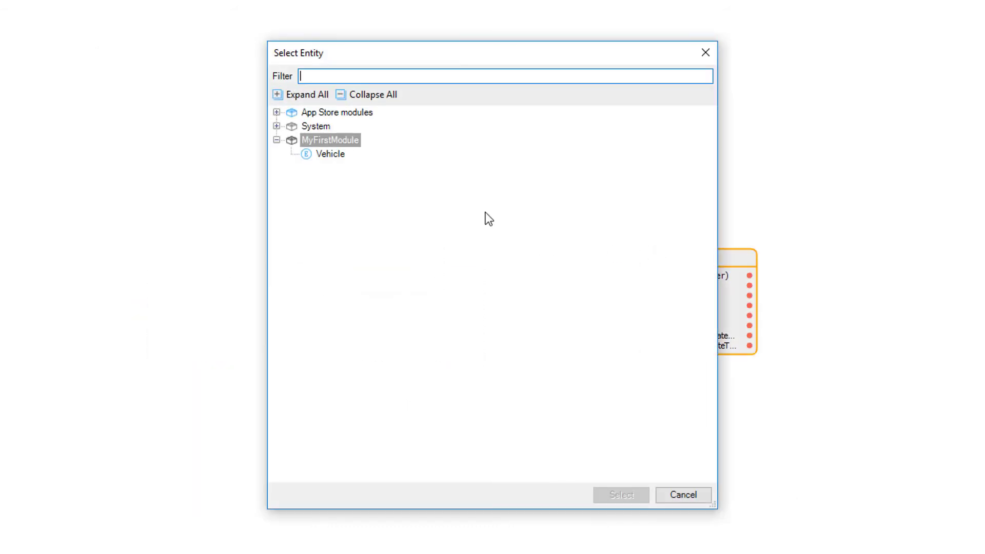
pyautogui.doubleClick(341, 154)
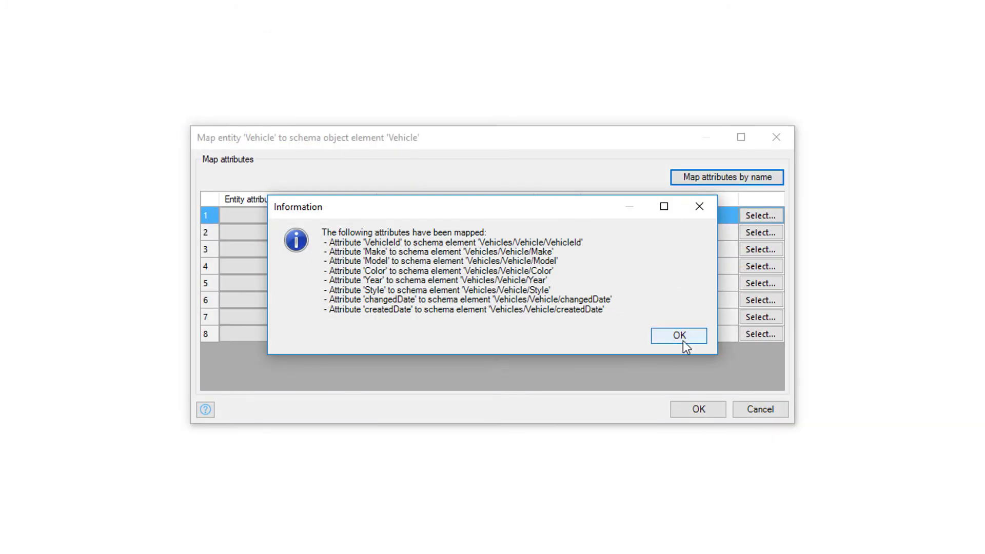
pyautogui.click(683, 338)
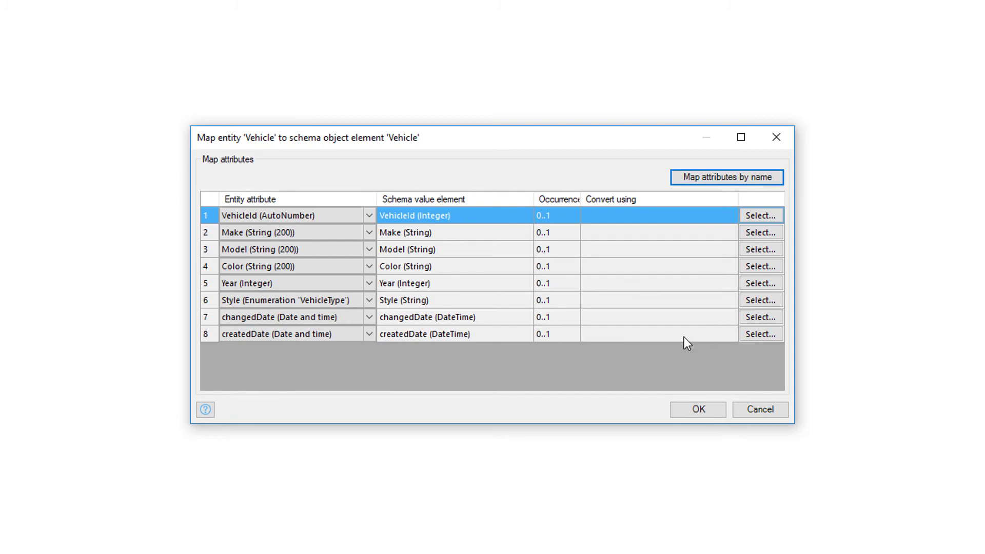
pyautogui.click(695, 409)
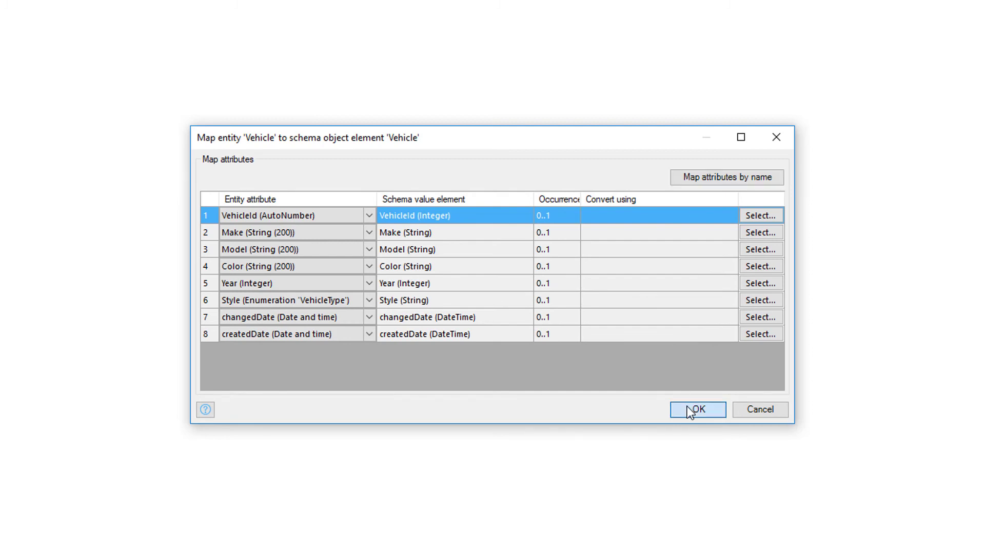
pyautogui.click(668, 397)
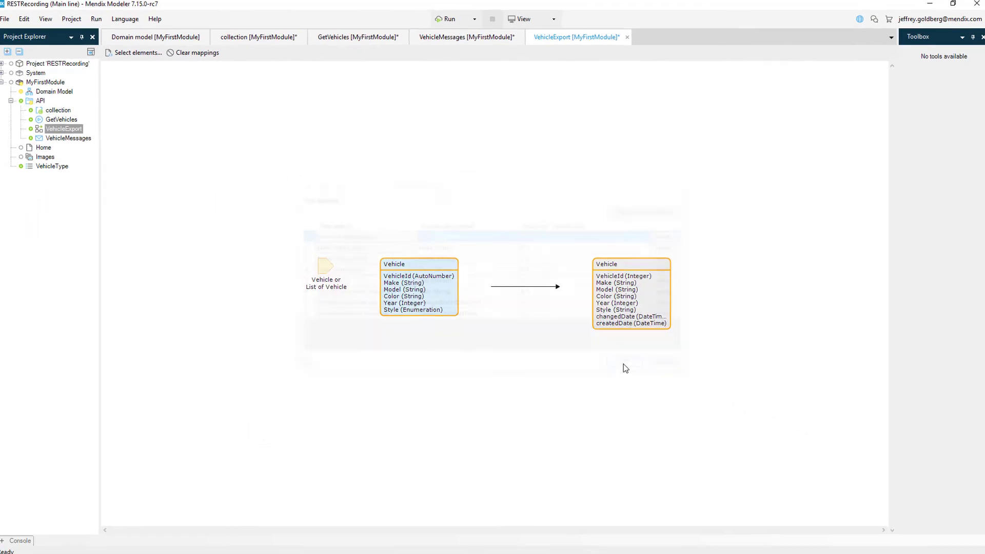
# Save all project changes with Save All and start the app with Run Locally
pyautogui.click(9, 22)
pyautogui.click(29, 96)
pyautogui.click(474, 22)
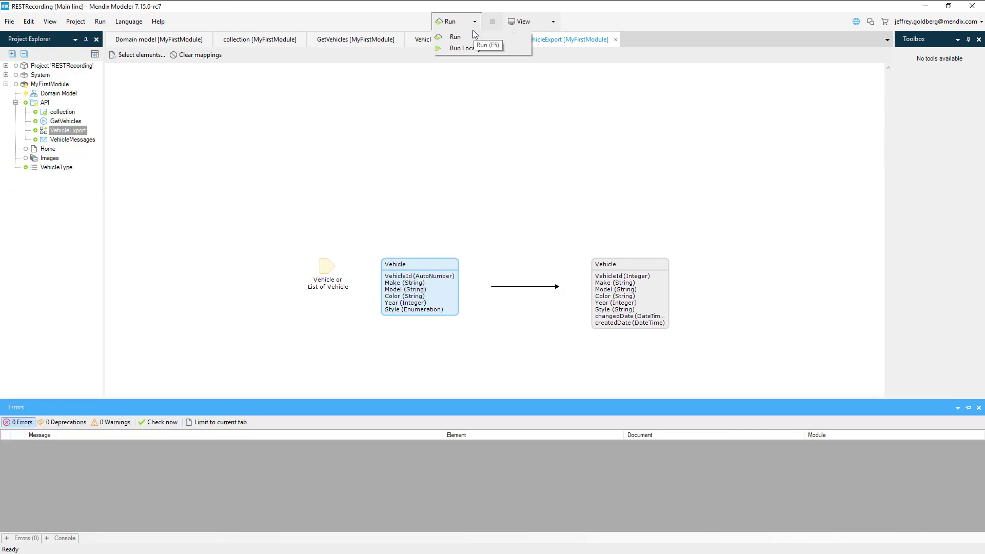
pyautogui.click(462, 49)
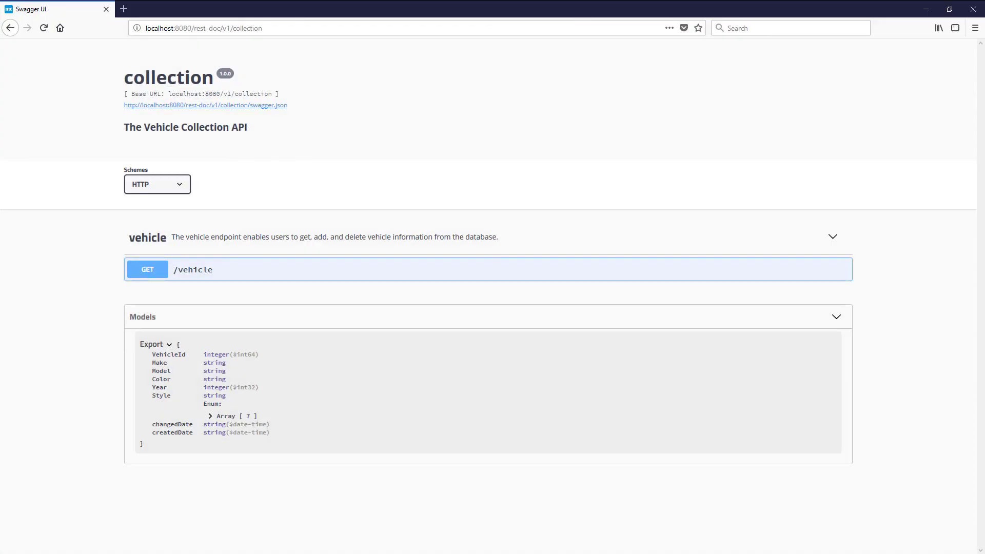
# Expand GET /vehicle in Swagger UI, enable Try it out, and execute the request
pyautogui.click(149, 272)
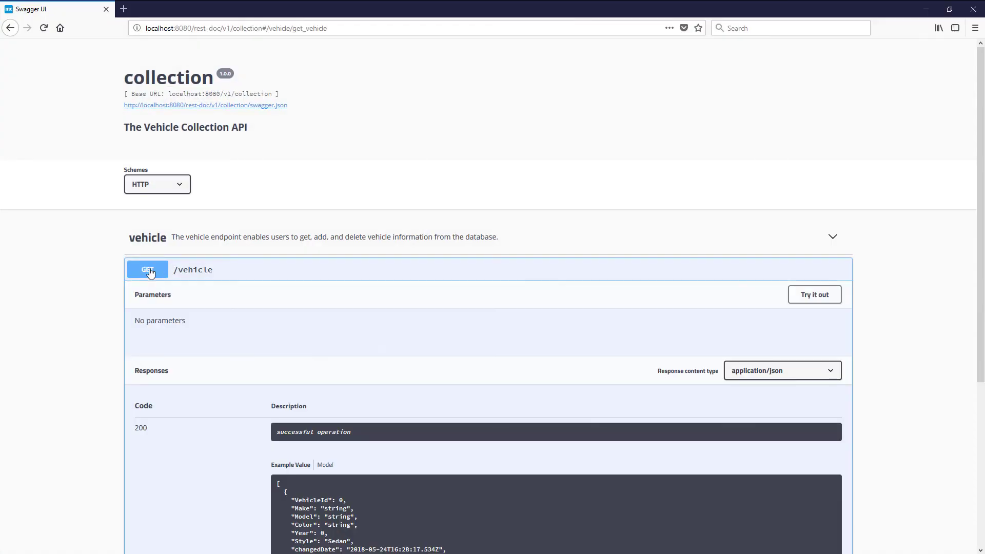
pyautogui.scroll(-3, 486, 333)
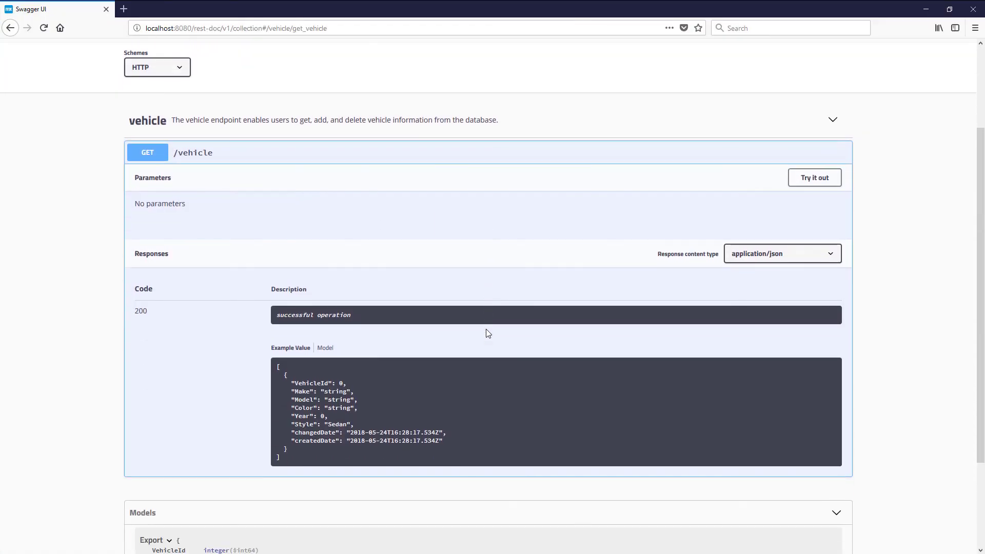
pyautogui.click(821, 179)
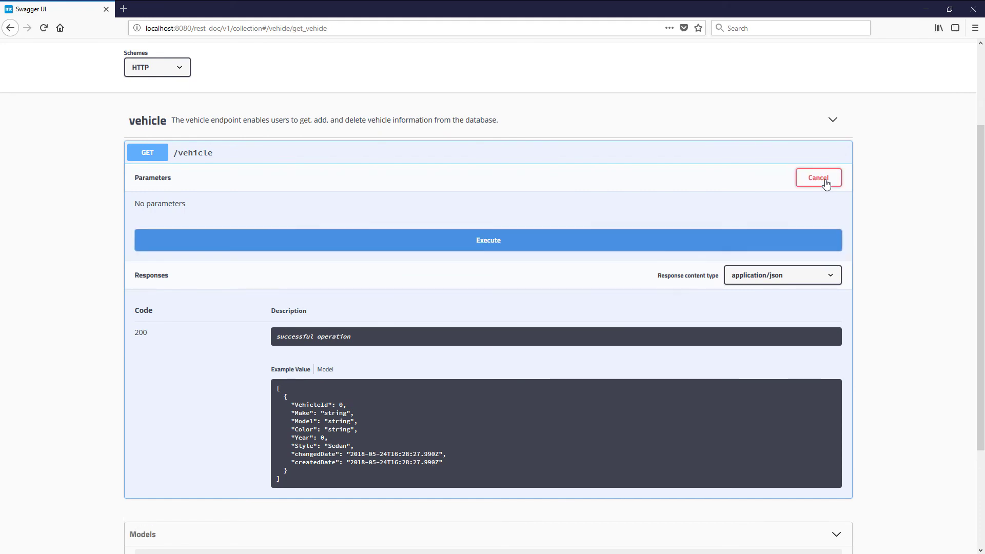
pyautogui.click(553, 248)
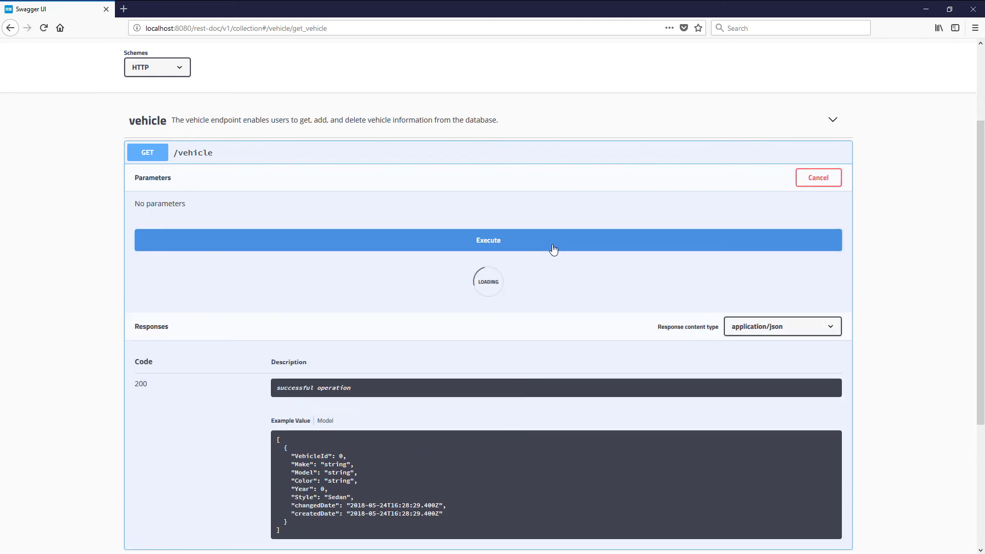